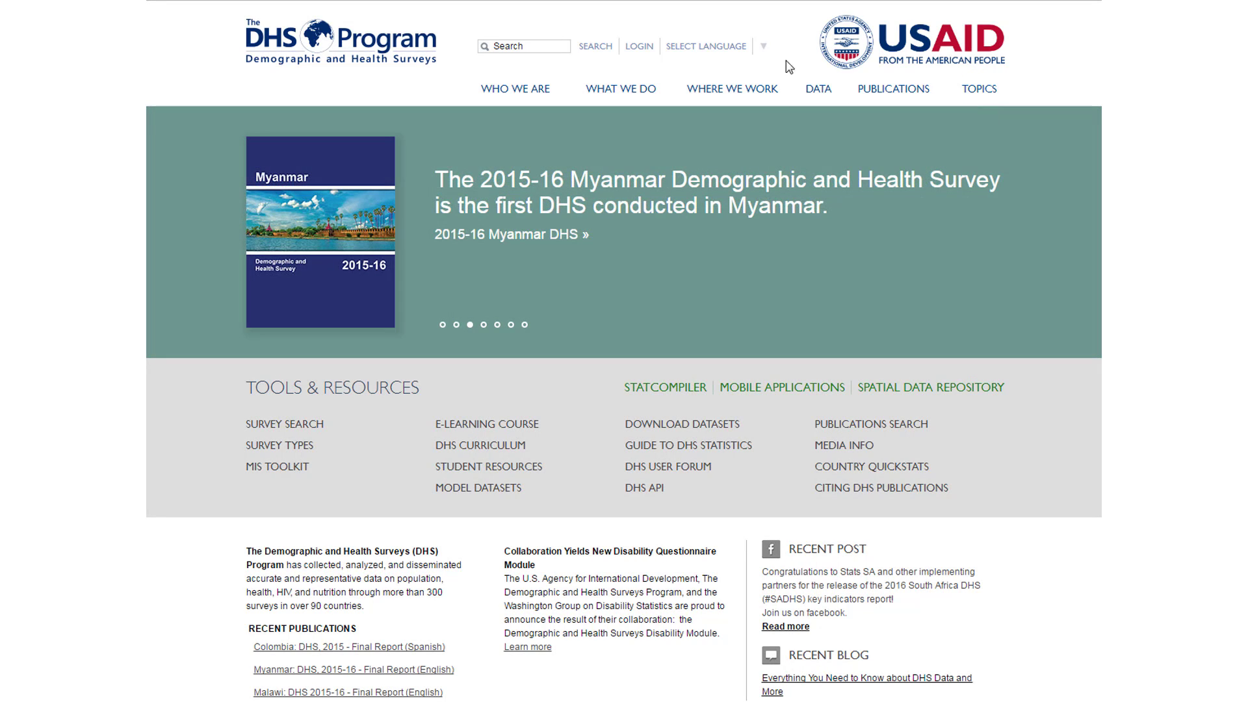
Step: Check the site language list, then open New User Registration from the Data section
click(765, 49)
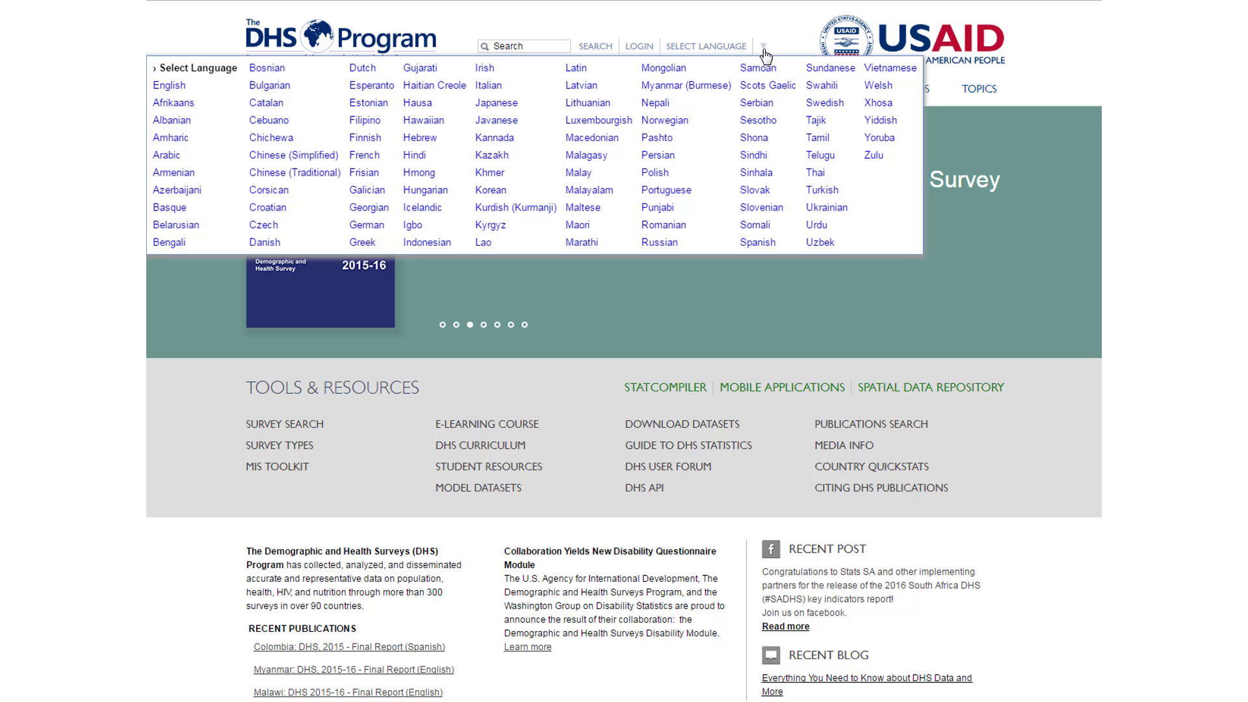
click(788, 45)
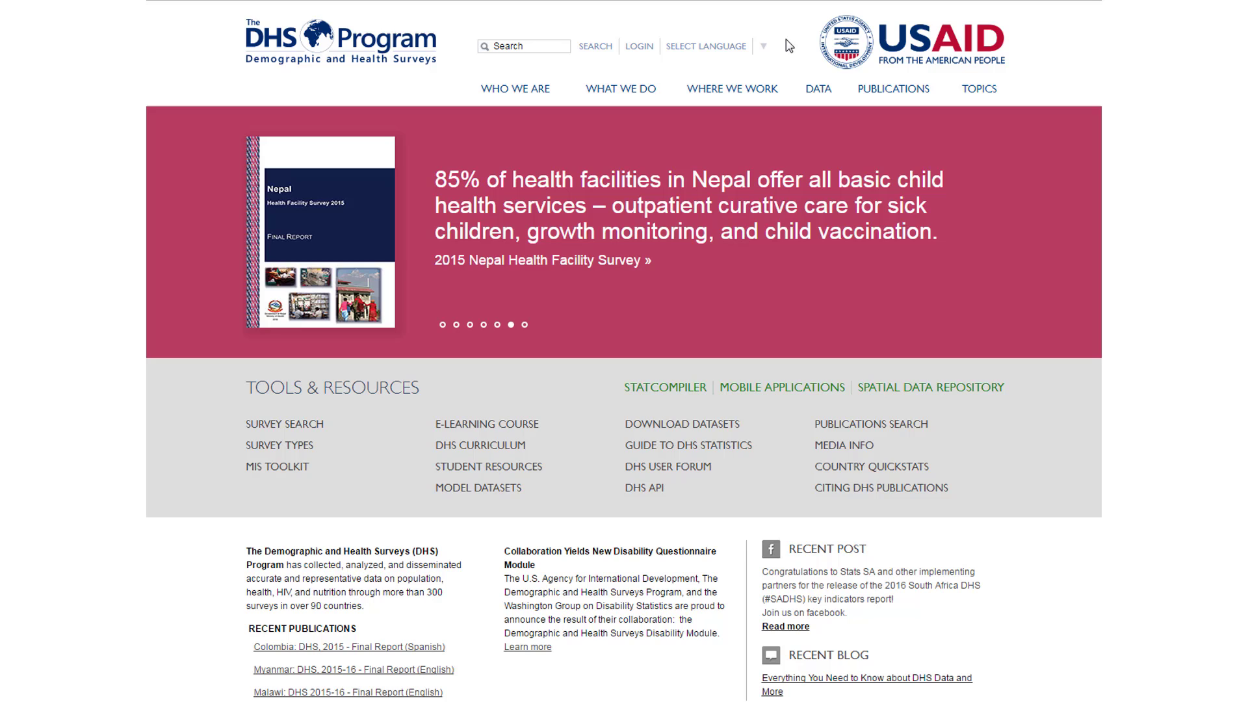
click(825, 97)
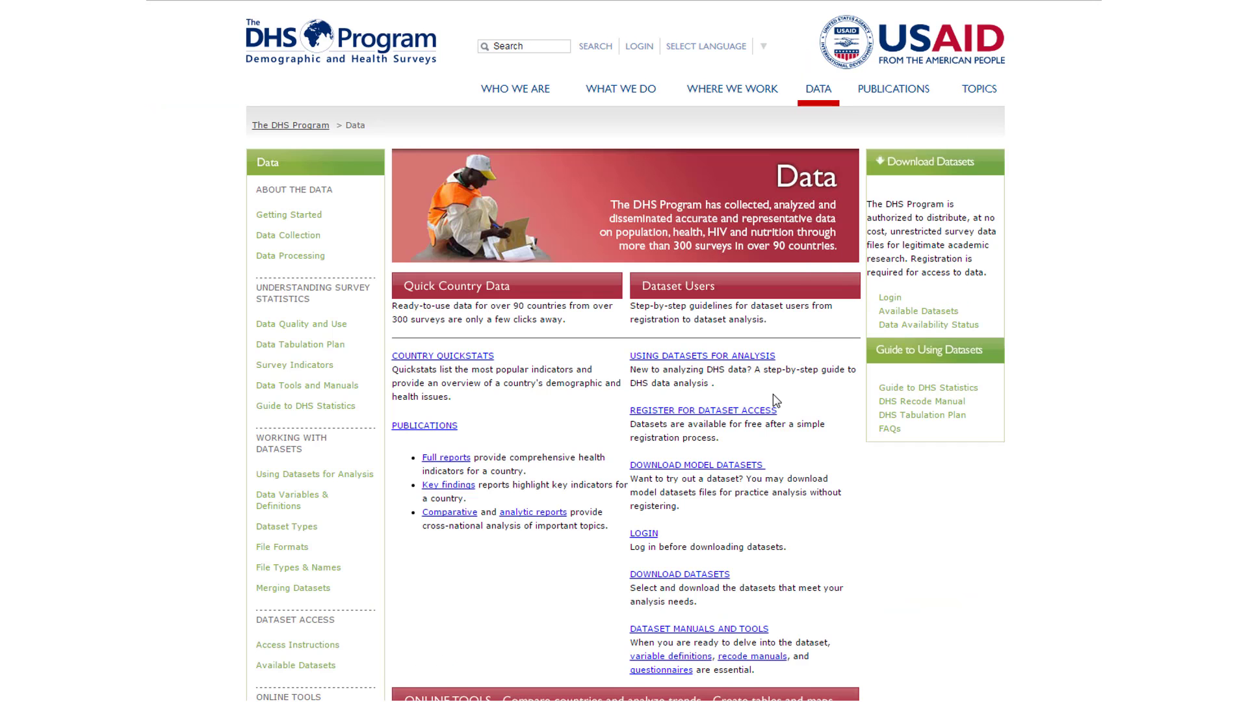
click(789, 363)
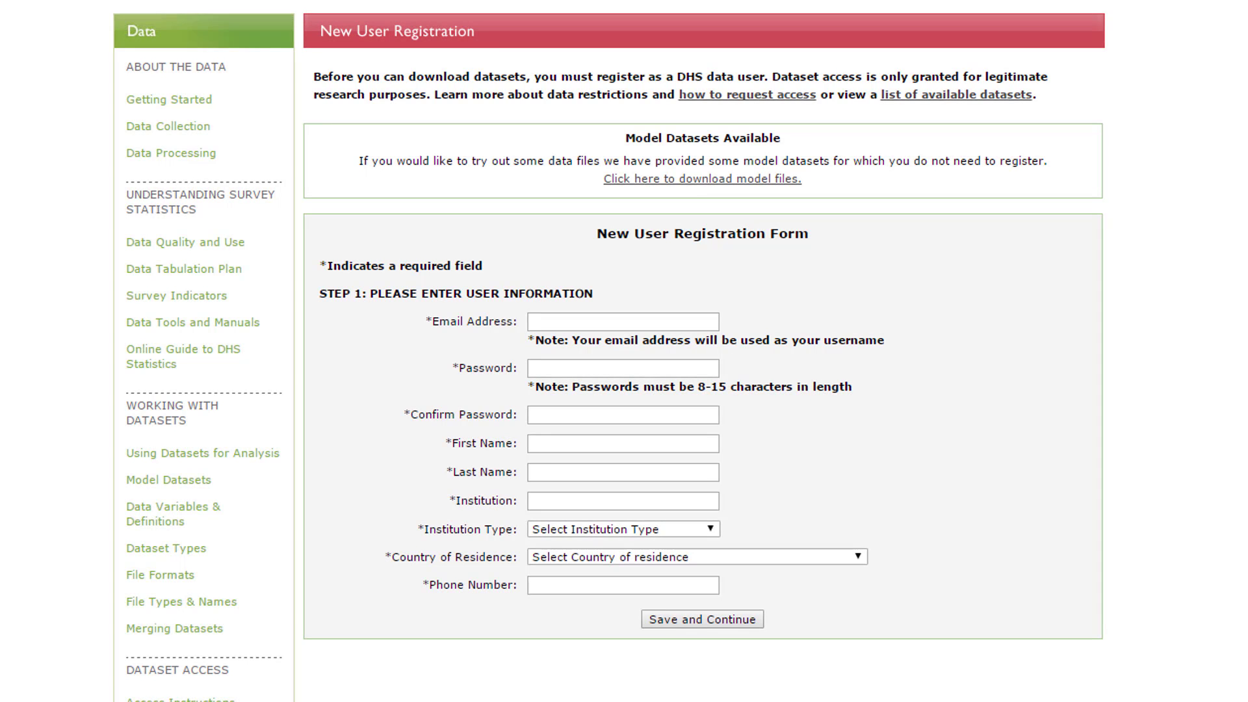
Step: Open the page describing the Model Datasets
click(758, 179)
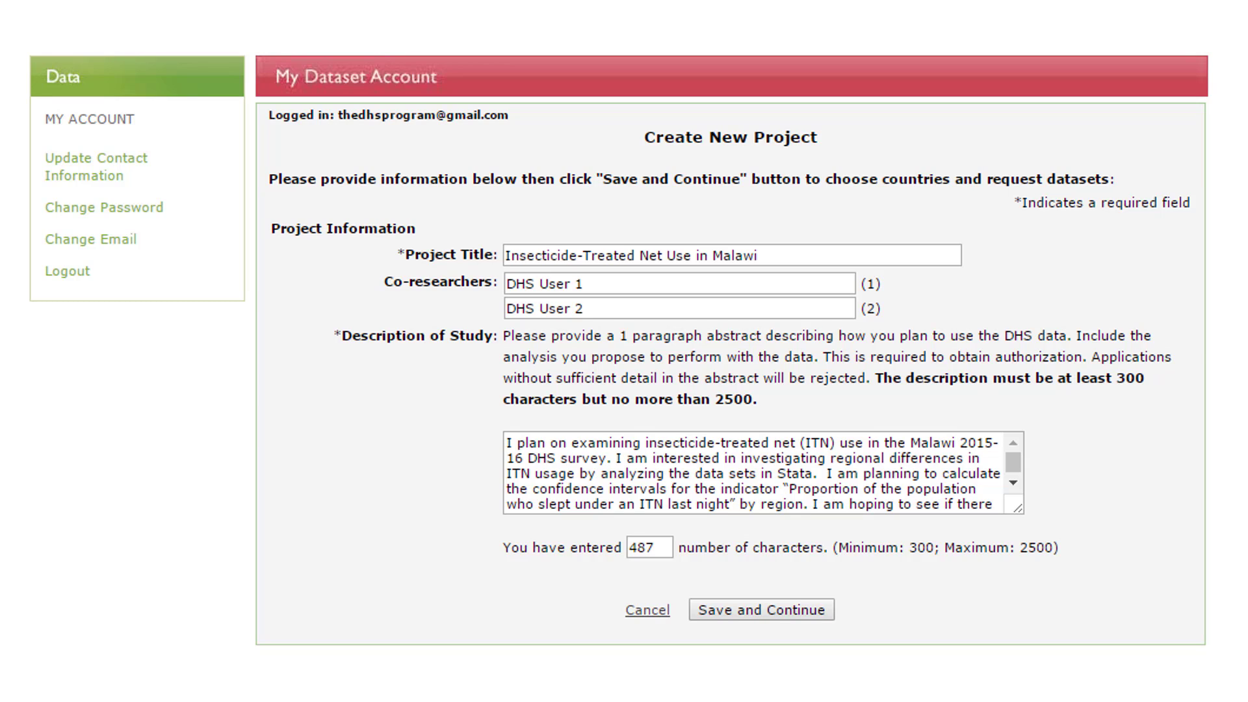
Step: Save the Malawi net-use project details and pick Sub-Saharan Africa as the region
click(793, 618)
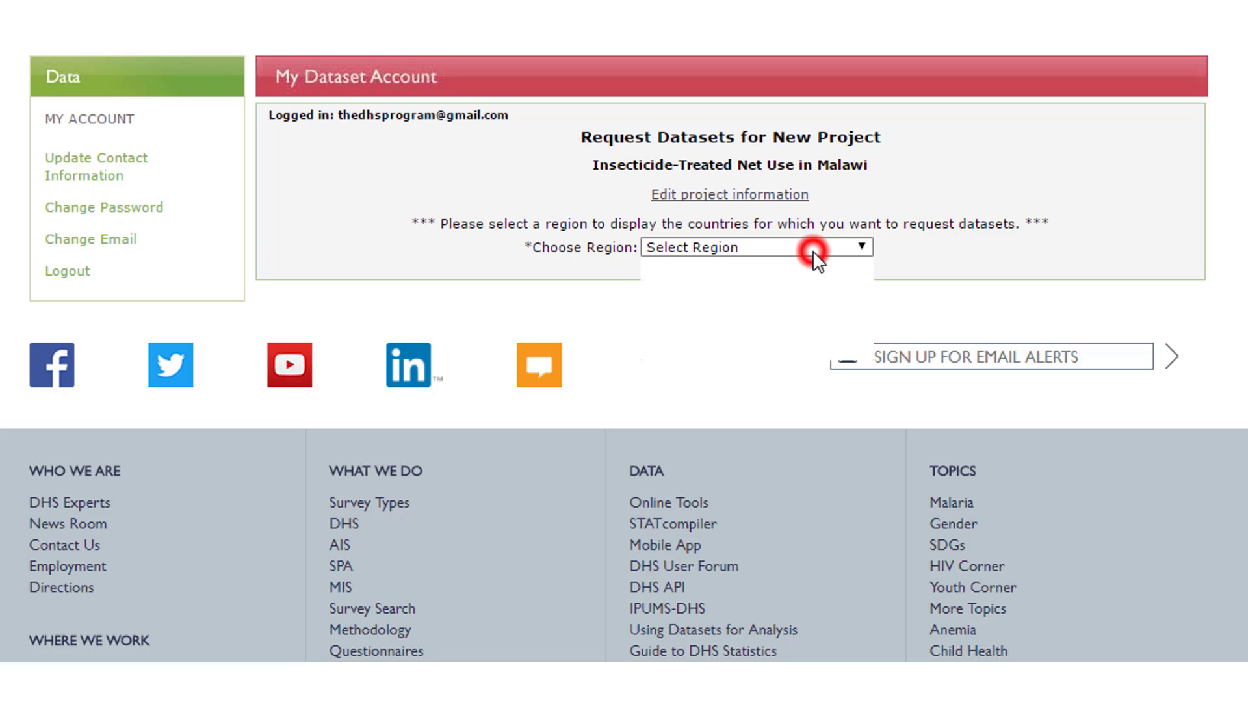
click(793, 281)
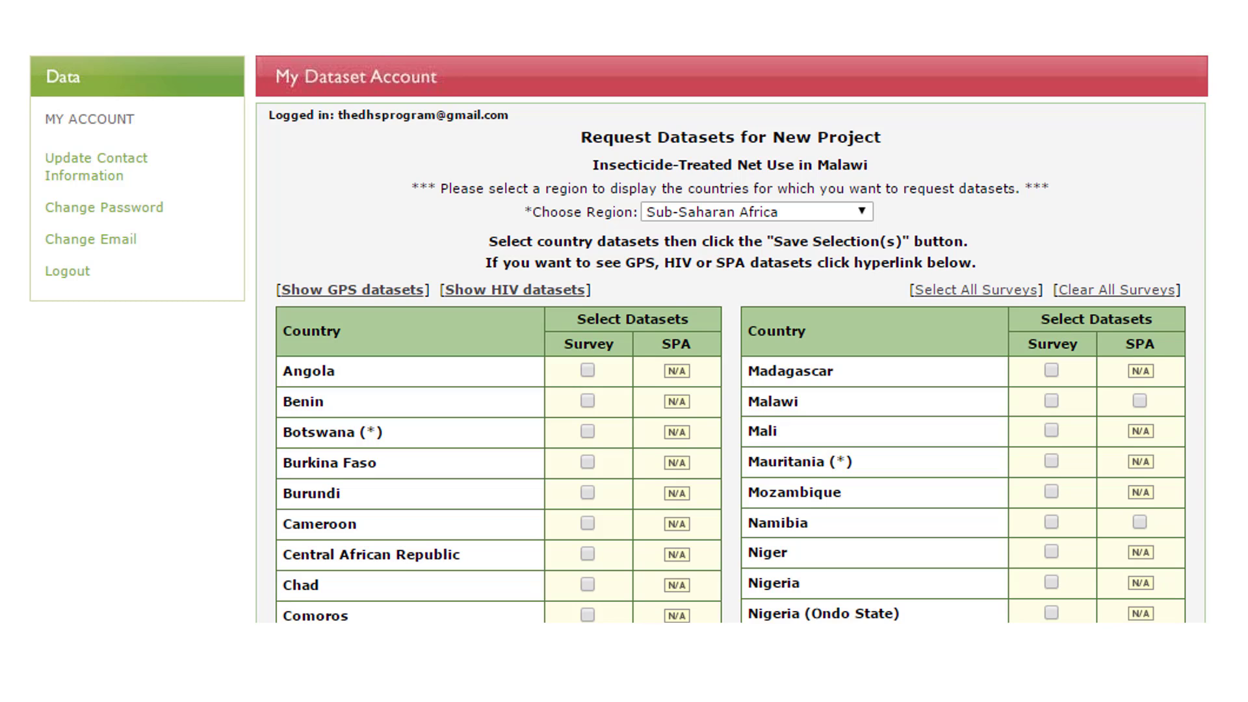
Step: Tick the Malawi Survey dataset checkbox and save the selection
click(1052, 400)
scroll(731, 338, down, 3)
scroll(731, 338, down, 2)
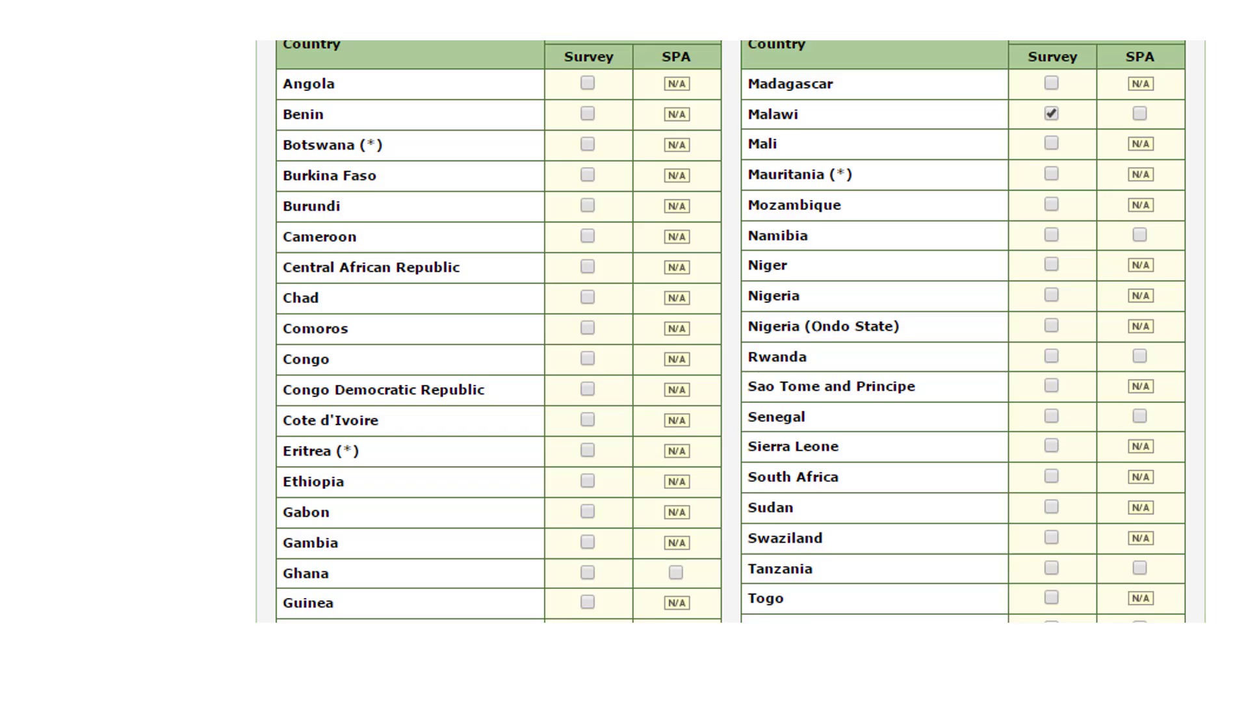
scroll(732, 338, down, 2)
scroll(731, 338, down, 2)
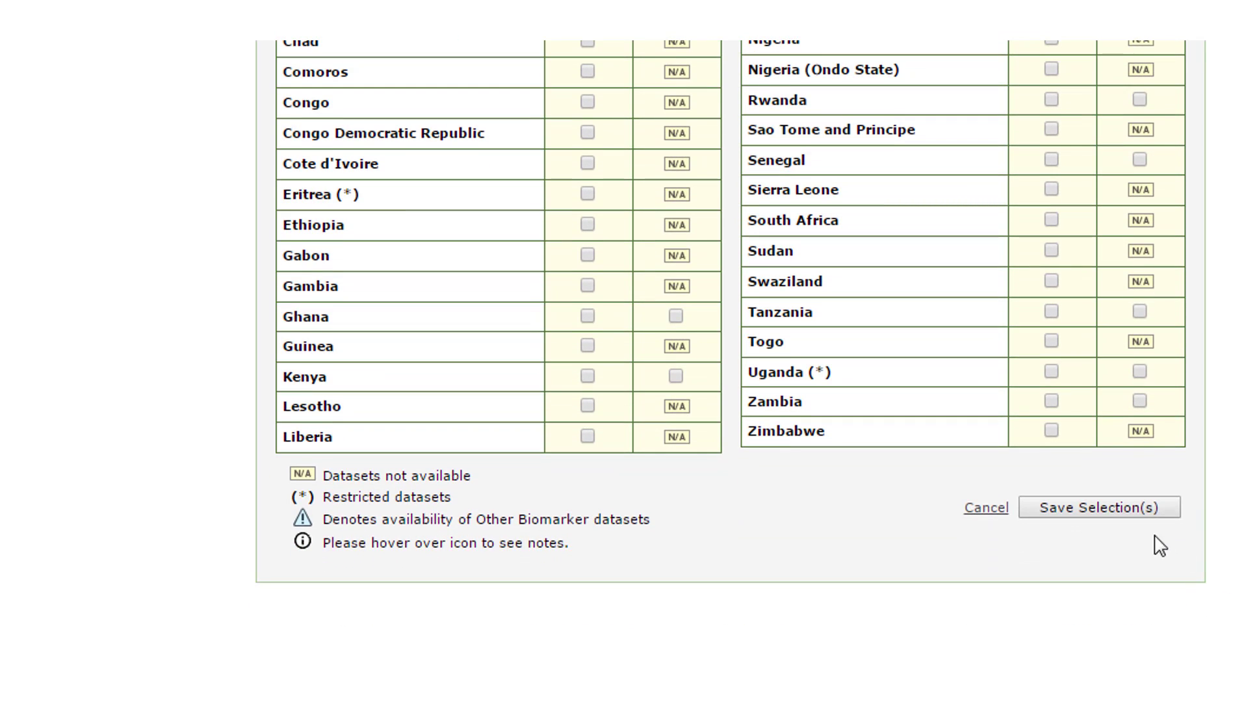
click(1113, 510)
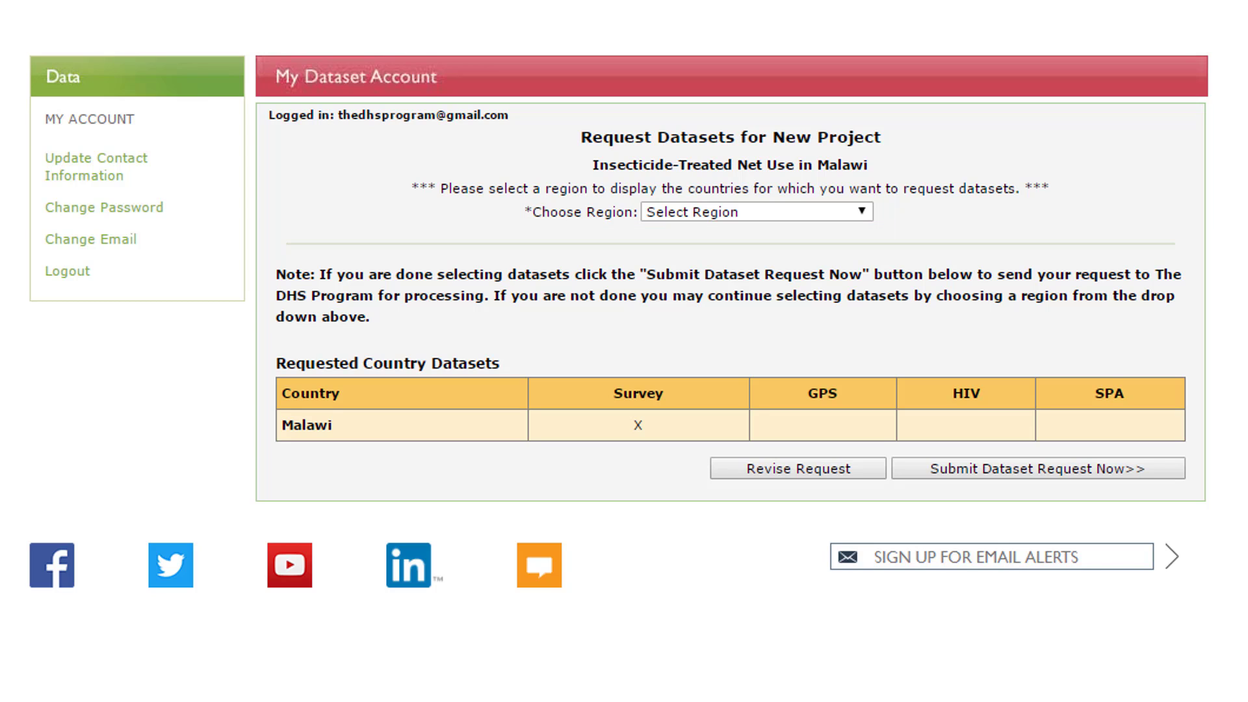
Step: Send the Malawi survey dataset request for processing
click(1101, 464)
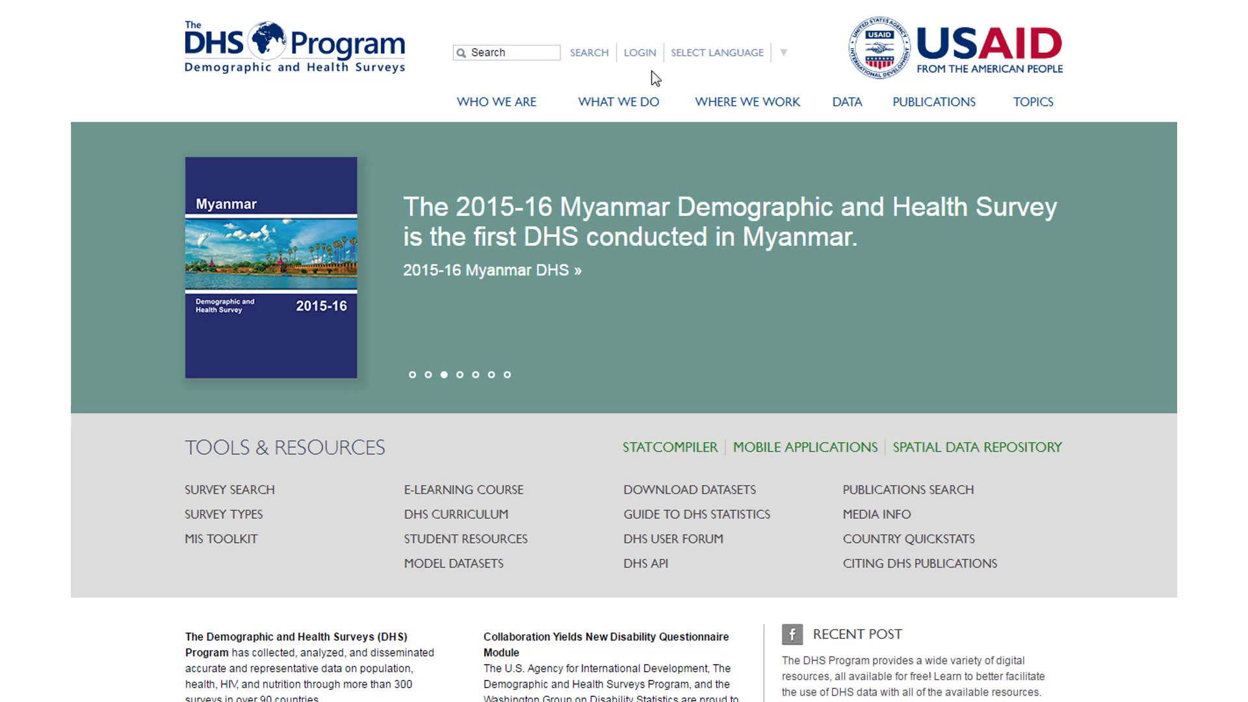
Step: Sign in to the dataset account and select the Insecticide-Treated Net Use in Malawi project
click(633, 55)
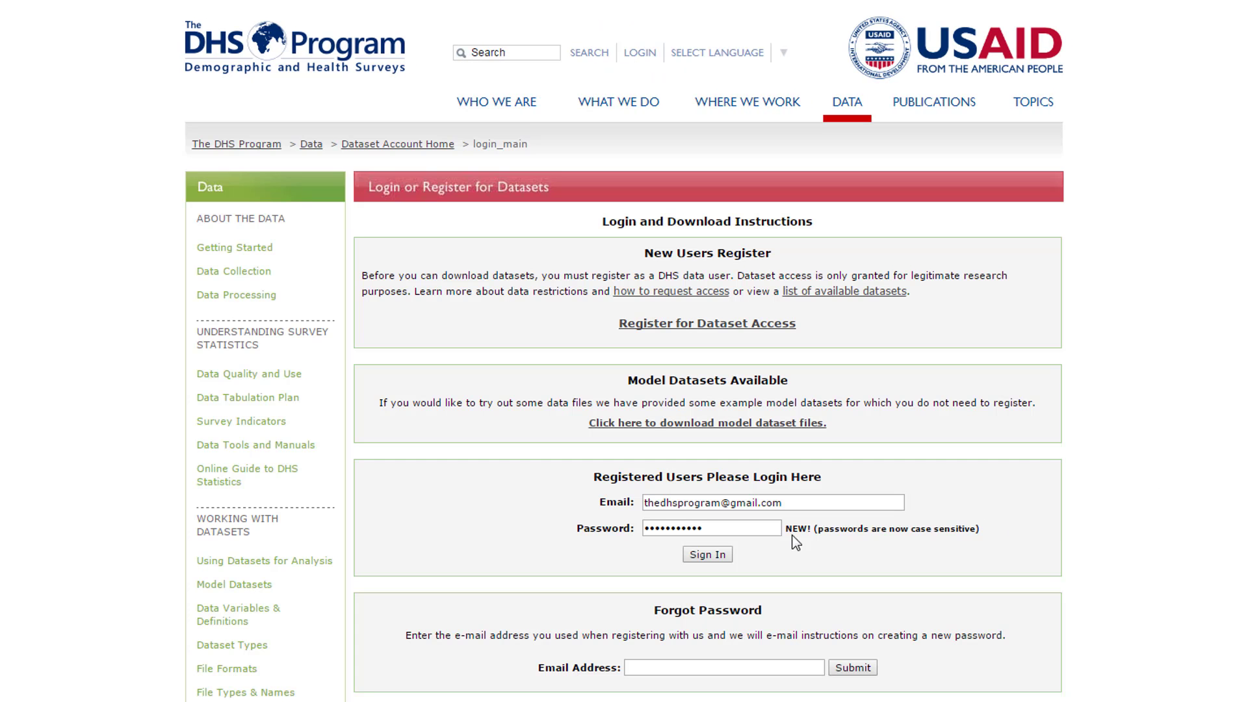
click(708, 555)
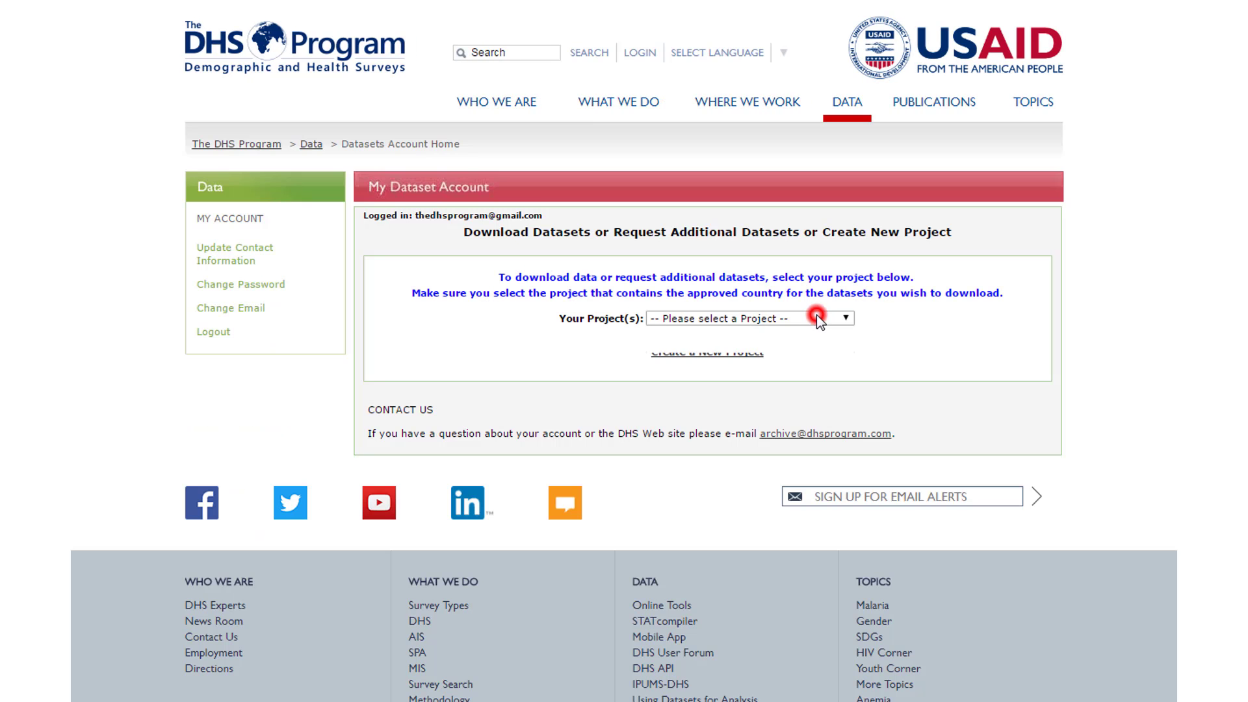
click(817, 318)
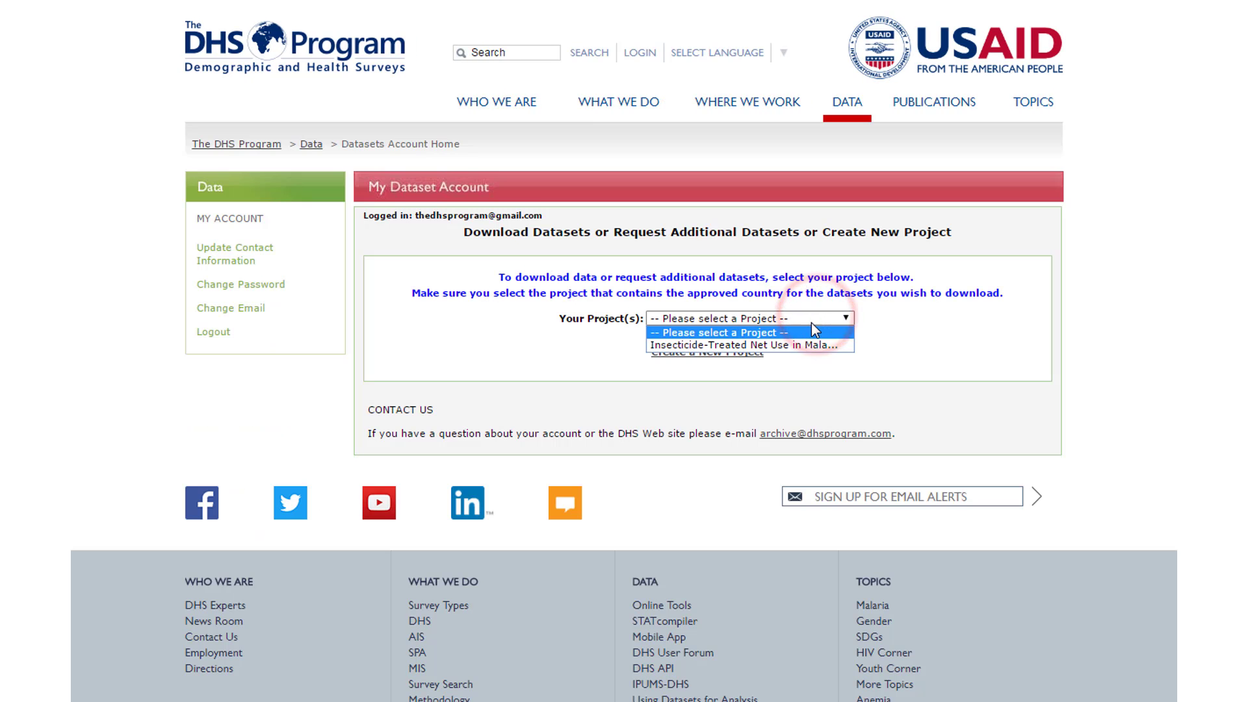
click(812, 346)
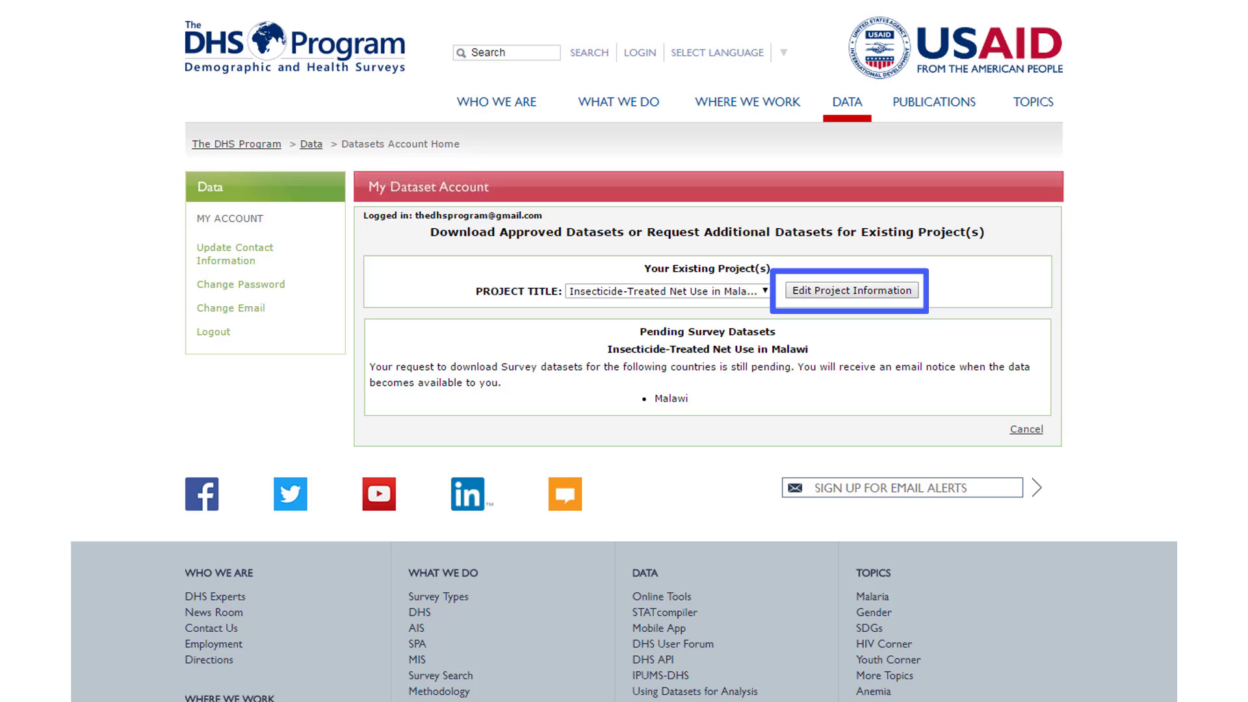